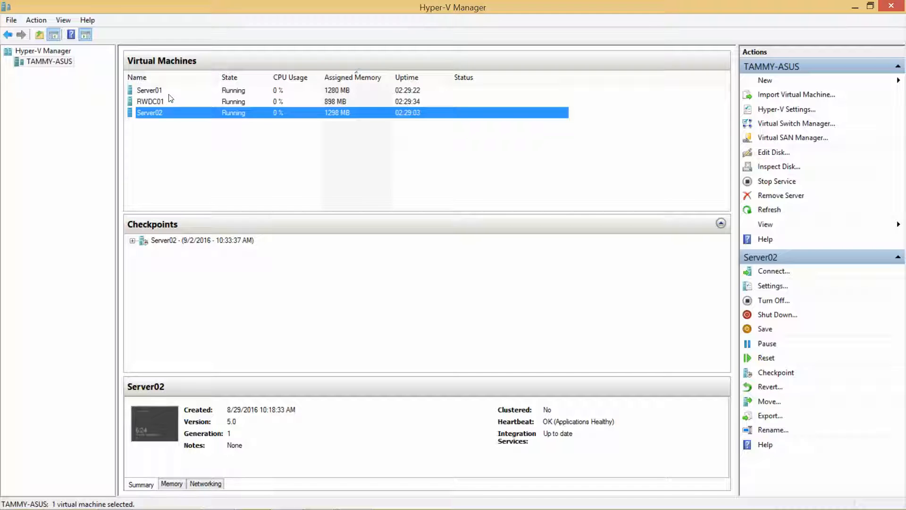
Select Server01 to display its chain of five checkpoints and summary details
left_click(165, 91)
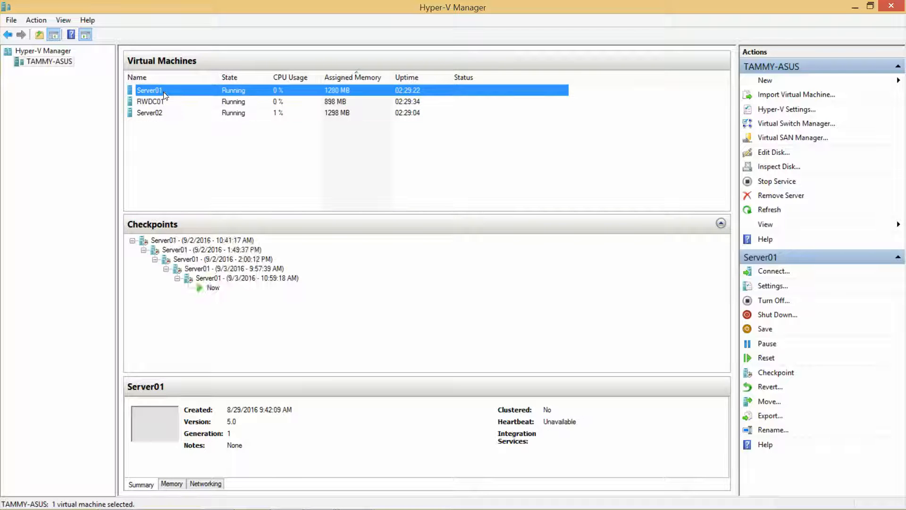
Dismiss Server01's context menu without choosing an action and minimize Hyper-V Manager
right_click(164, 93)
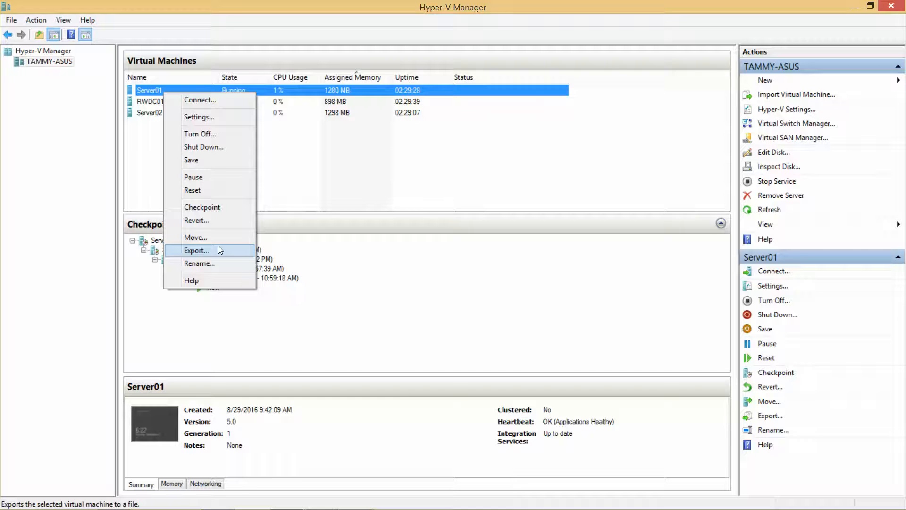
left_click(323, 155)
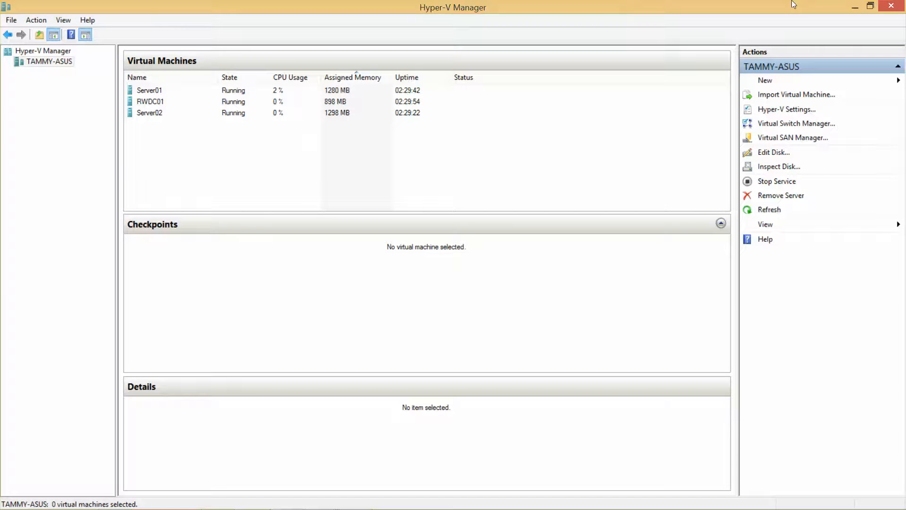
left_click(855, 7)
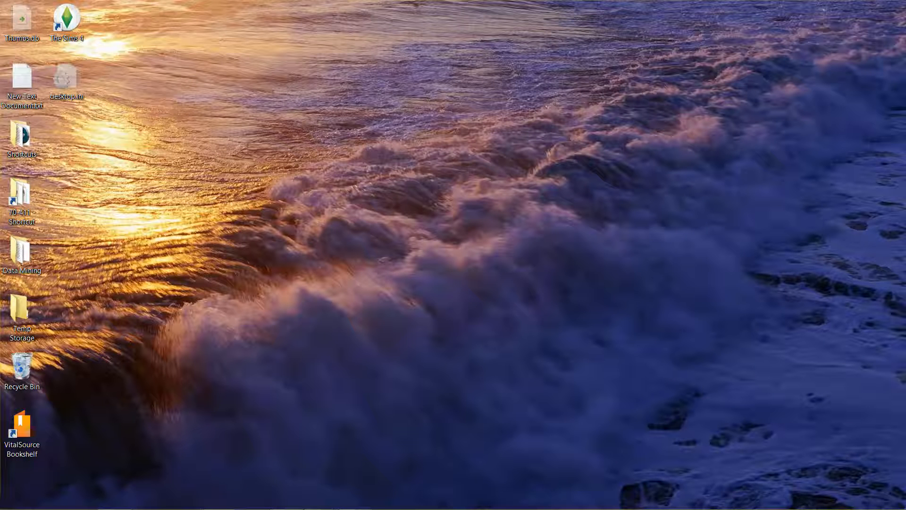
Sign in to RWDC01 with the CONTOSO\Administrator account password, then switch to Server01's console
mouse_move(316, 500)
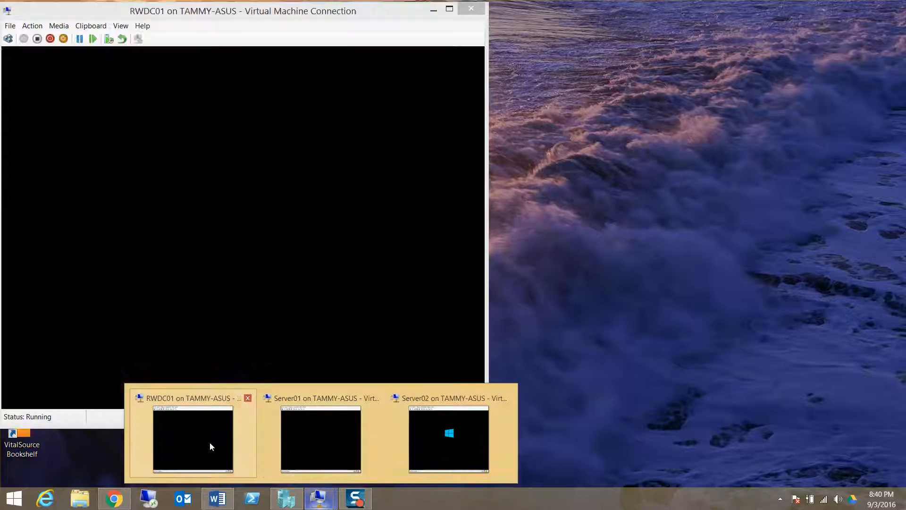
left_click(210, 445)
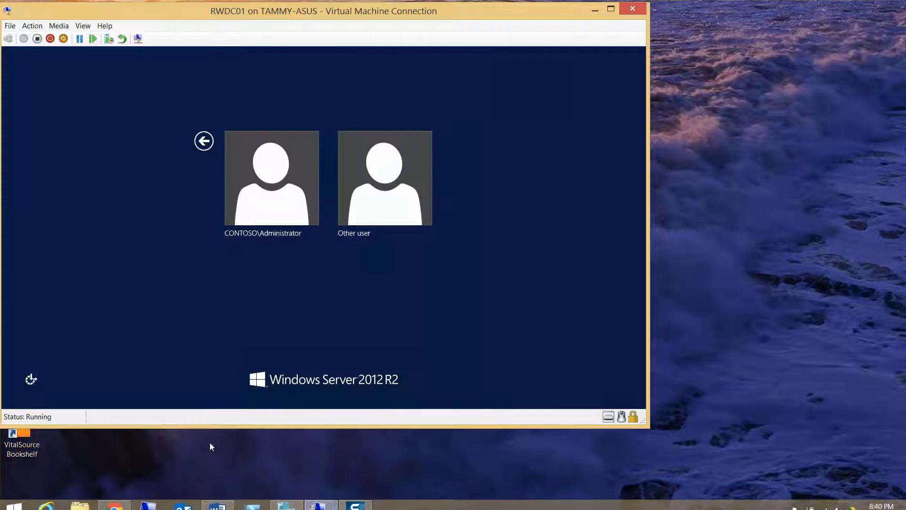
left_click(266, 200)
type("Pa$$")
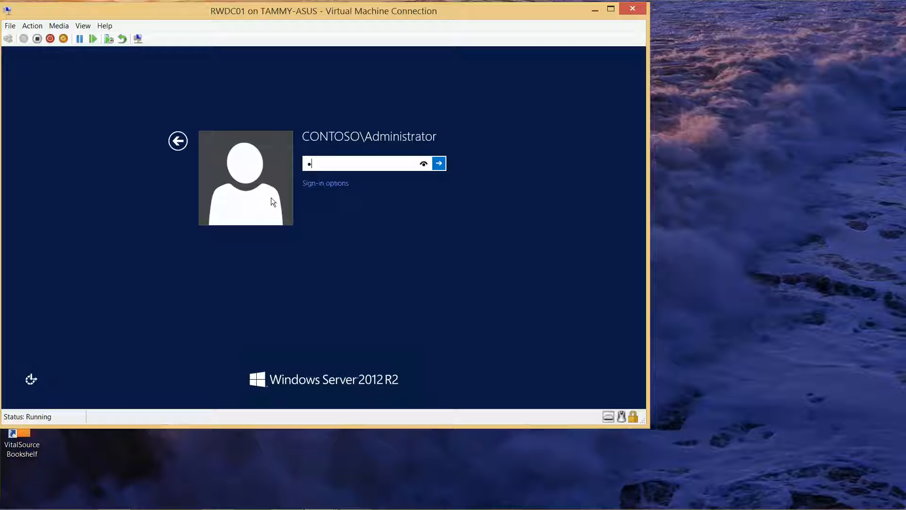
type("w0rd")
left_click(423, 164)
left_click(438, 164)
mouse_move(310, 505)
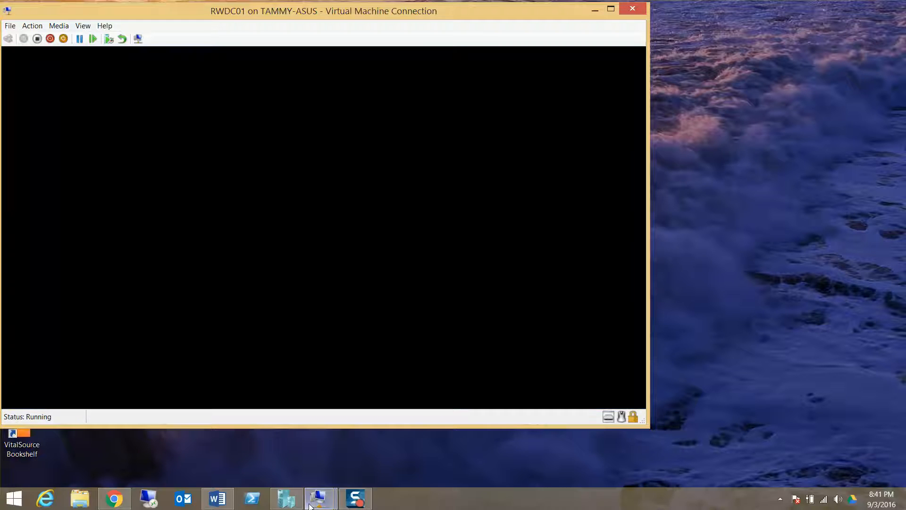
left_click(328, 457)
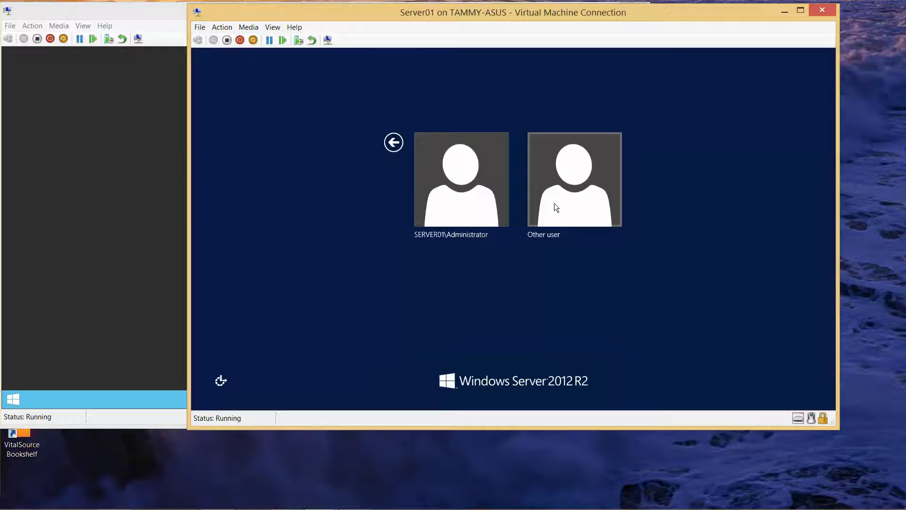
Sign in to Server01 as contoso\administrator via Other user, then bring up Server02's console
left_click(554, 207)
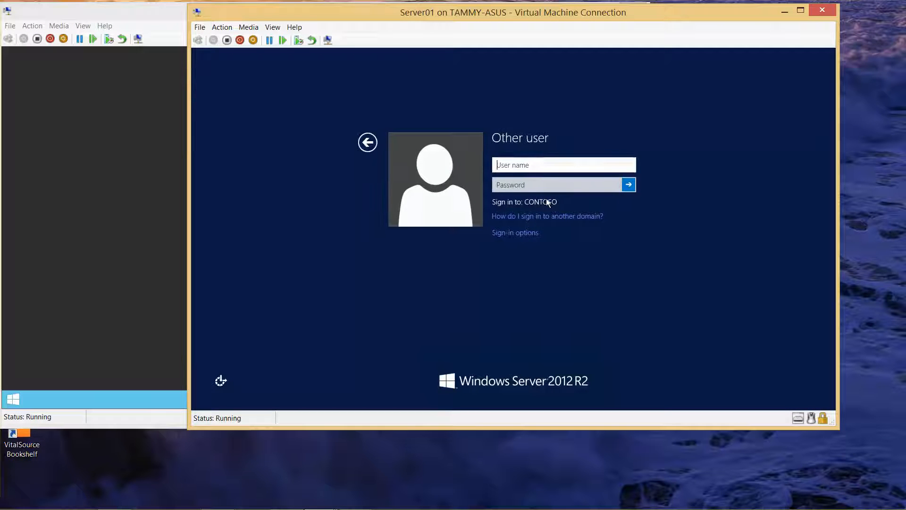
type("contoso")
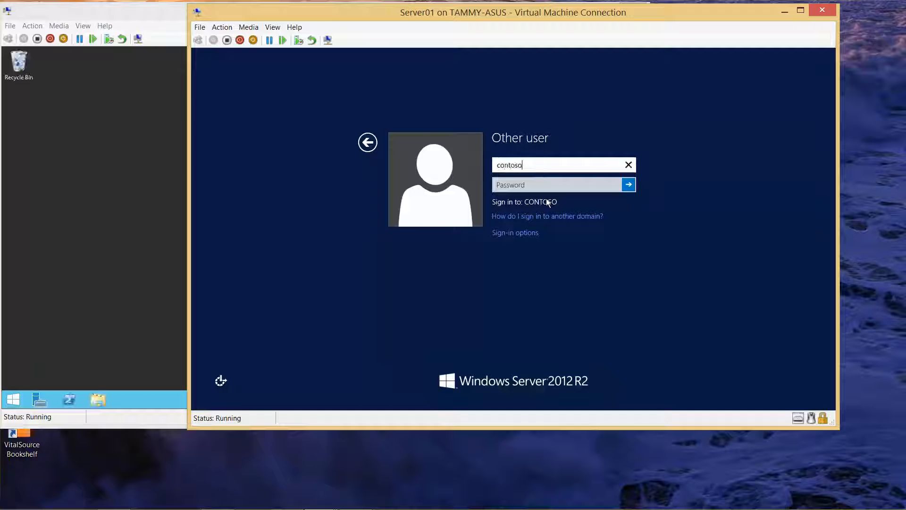
type("\\administrator")
key("Tab")
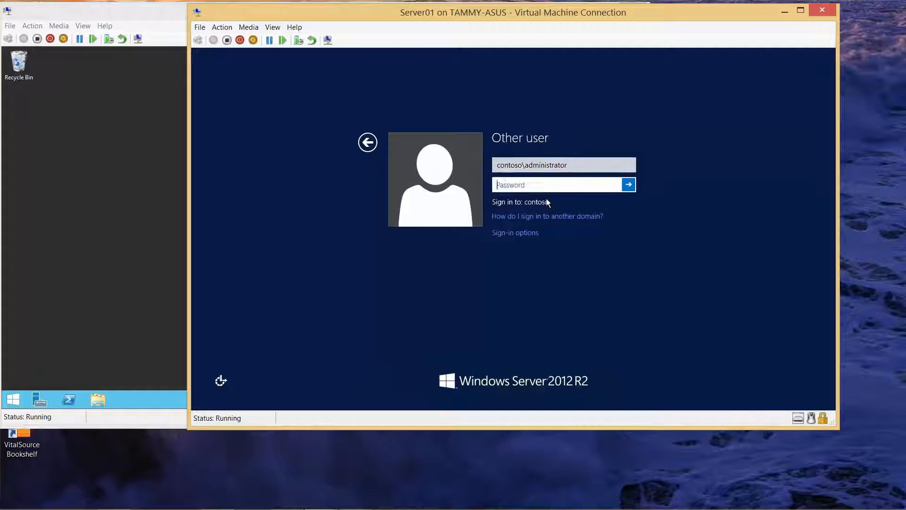
type("Pa$$w0r")
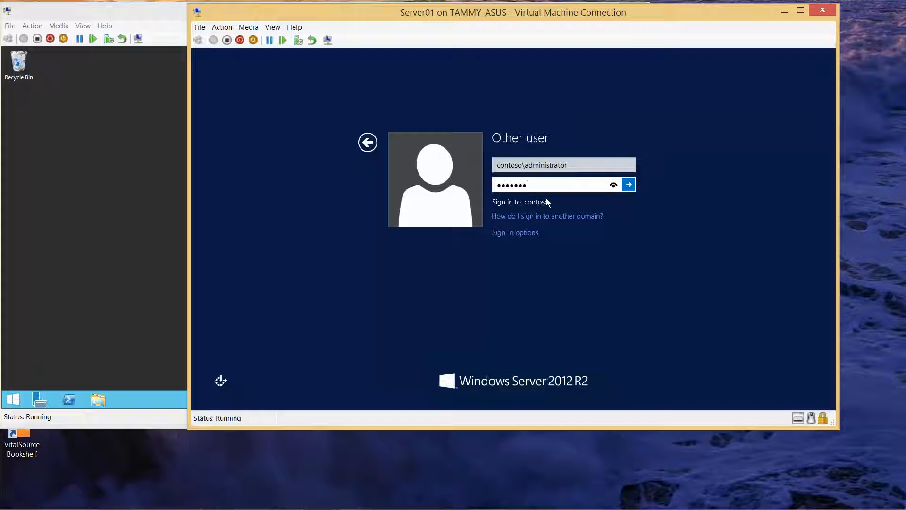
type("d")
left_click(630, 185)
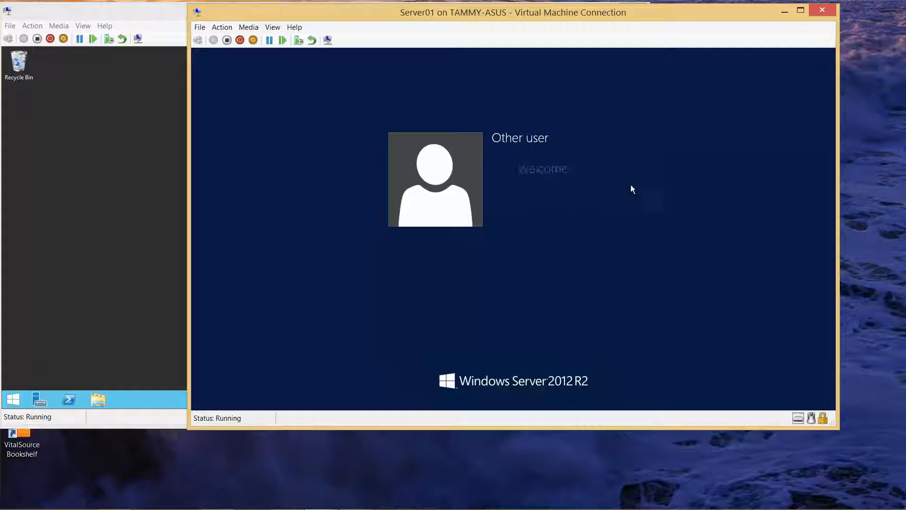
mouse_move(320, 499)
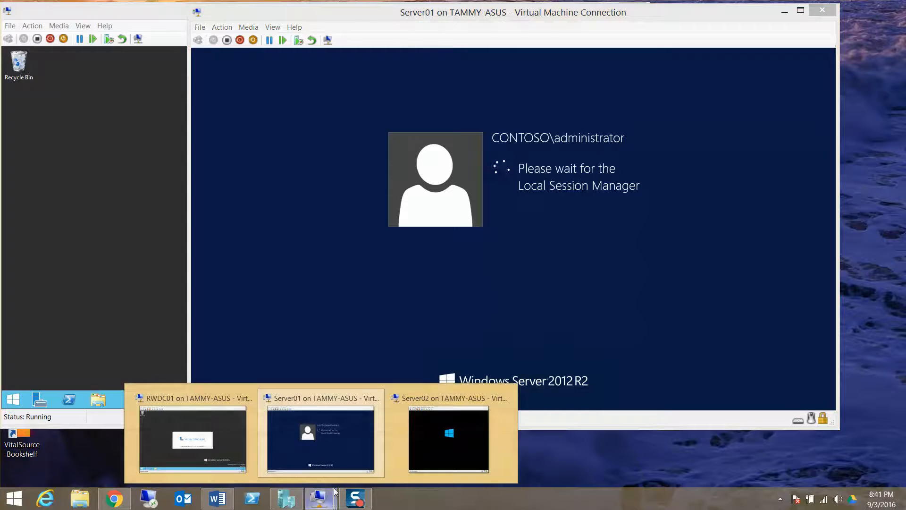
left_click(444, 449)
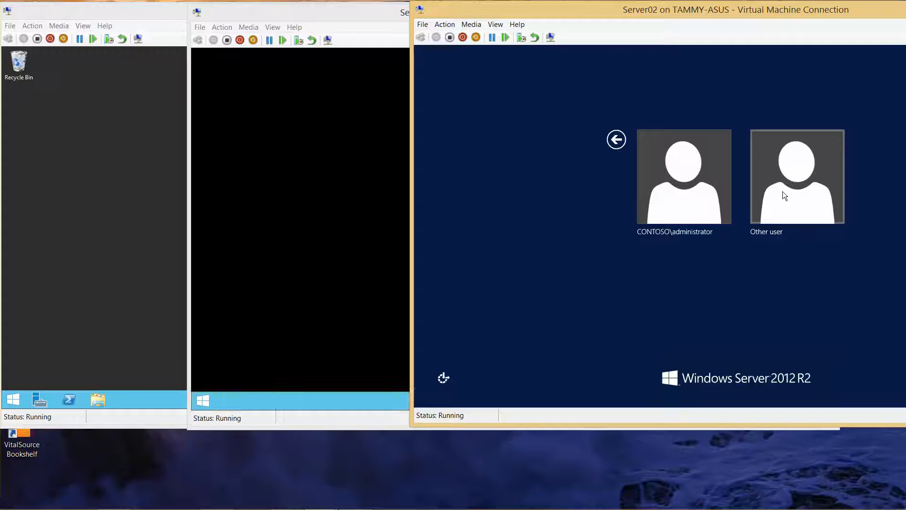
Sign in to Server02 via Other user as contoso\administrator with the account password
left_click(783, 191)
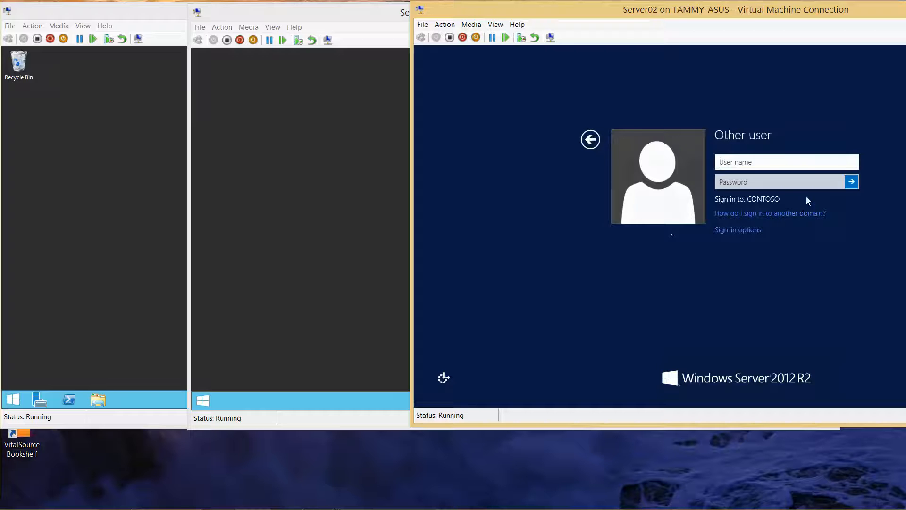
type("contoso")
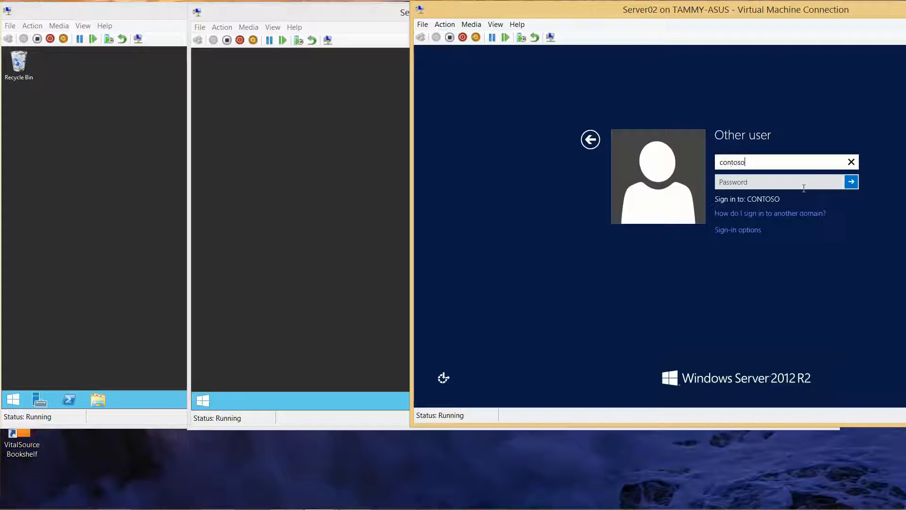
type("\\administe")
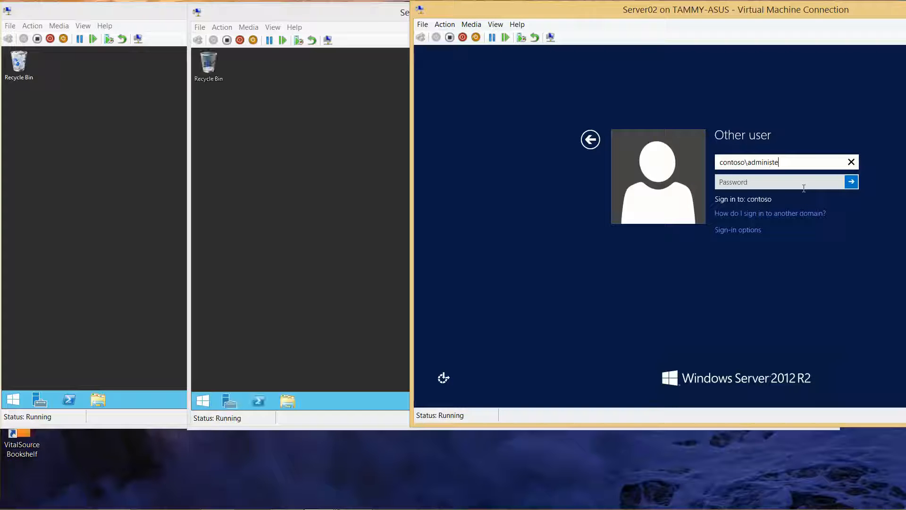
key("BackSpace")
type("rator")
key("Tab")
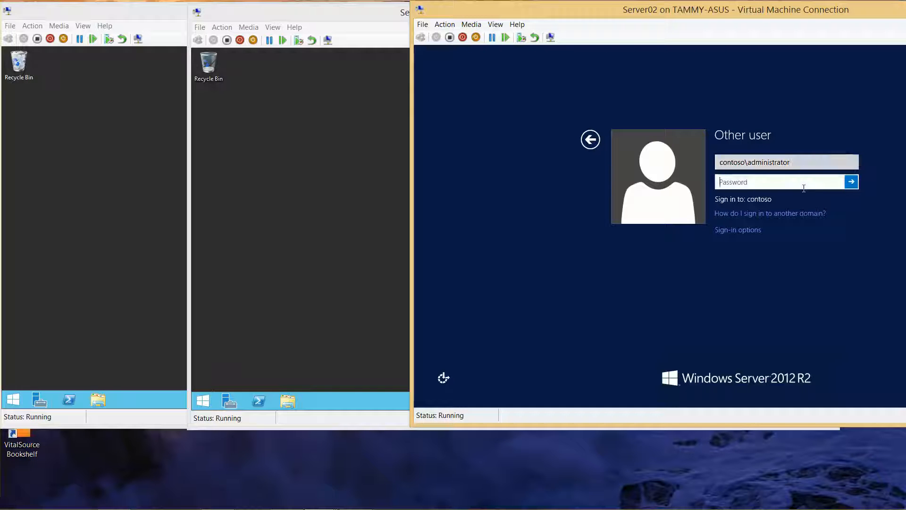
type("Pa$$w0rd")
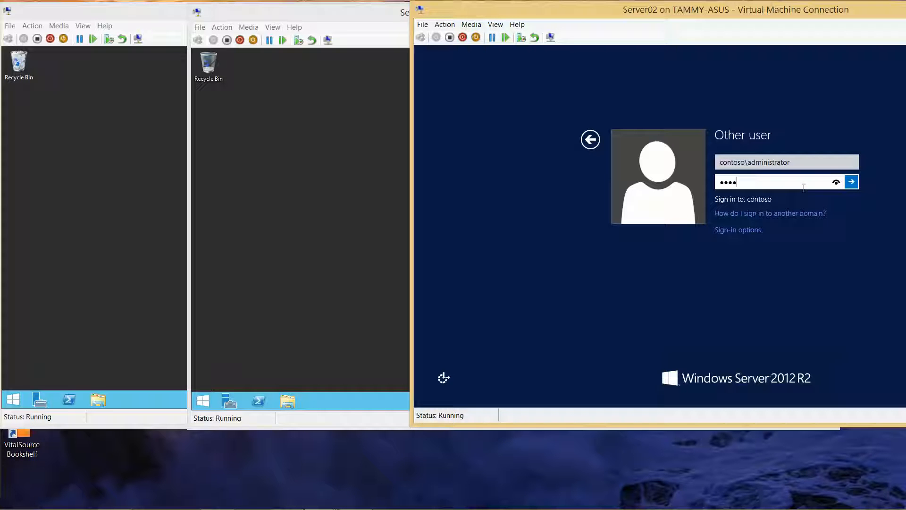
key("Return")
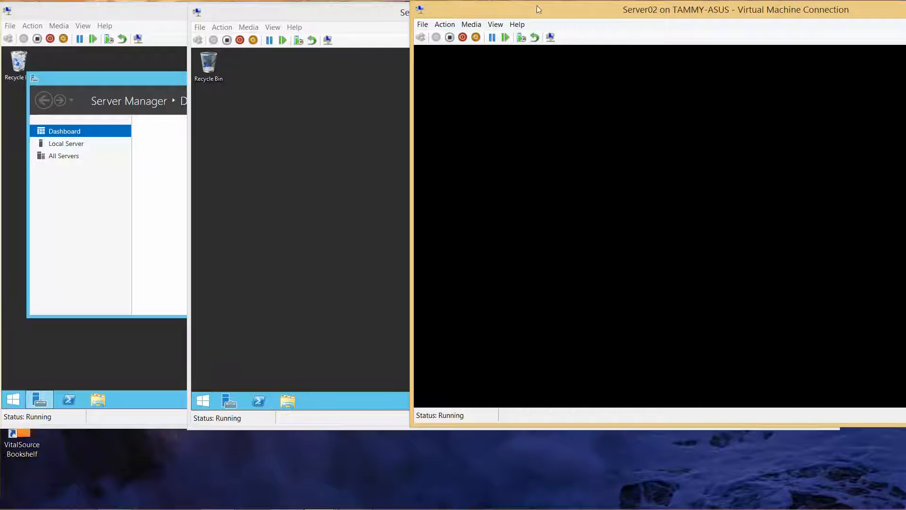
Minimize the Server02 and RWDC01 consoles and drag Server01's console to the top-left
left_click_drag(623, 10, 558, 34)
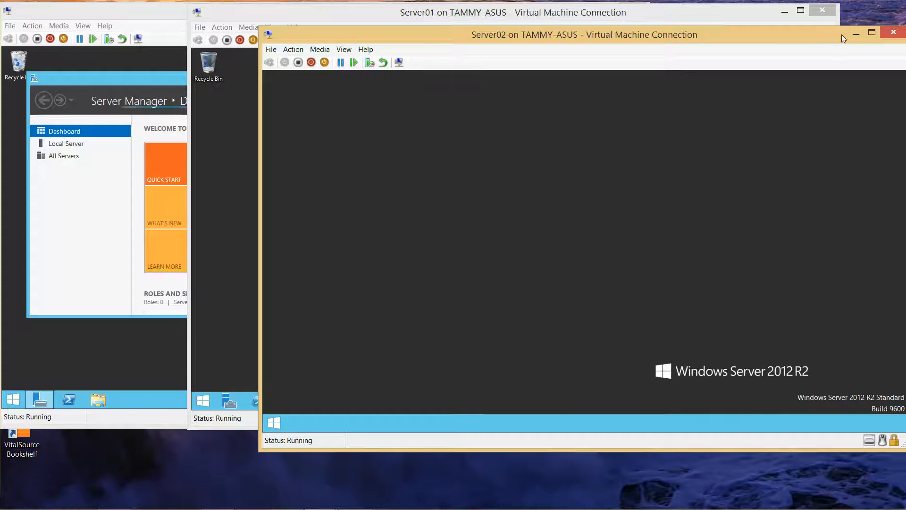
left_click(850, 34)
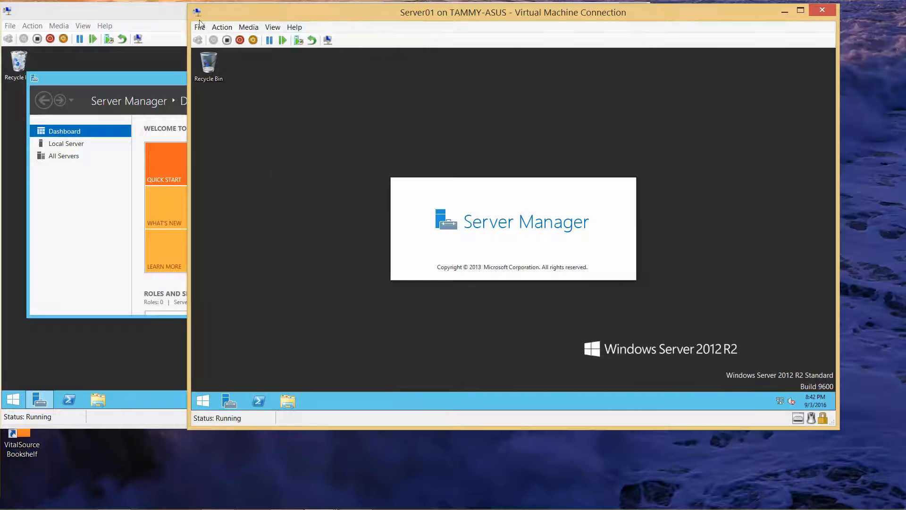
left_click(154, 19)
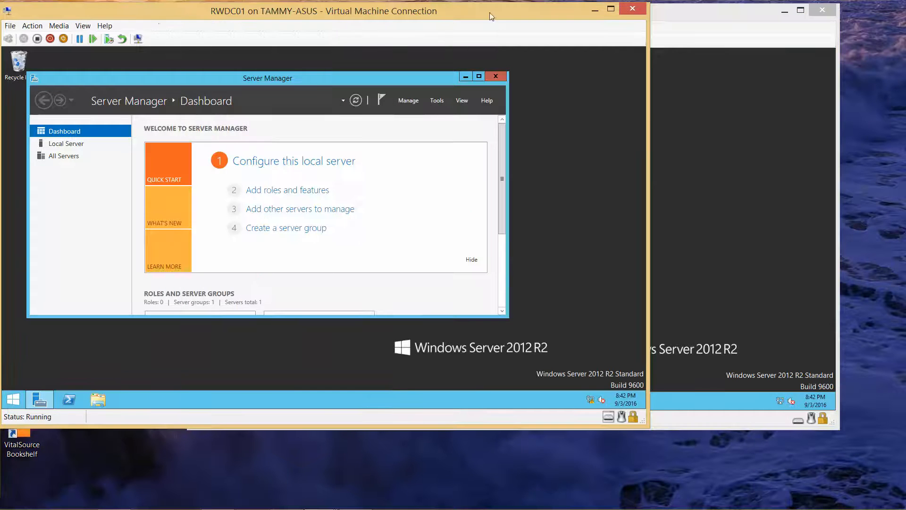
left_click(595, 10)
left_click_drag(755, 19, 570, 4)
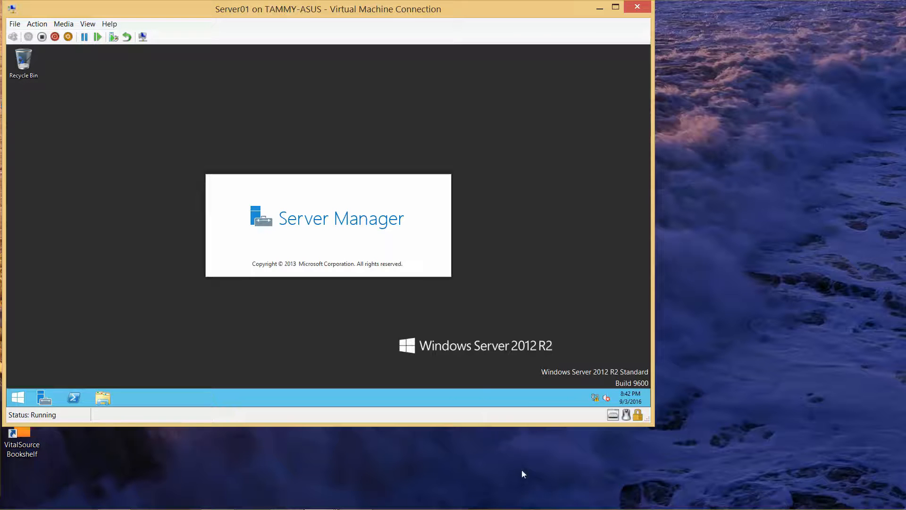
mouse_move(453, 503)
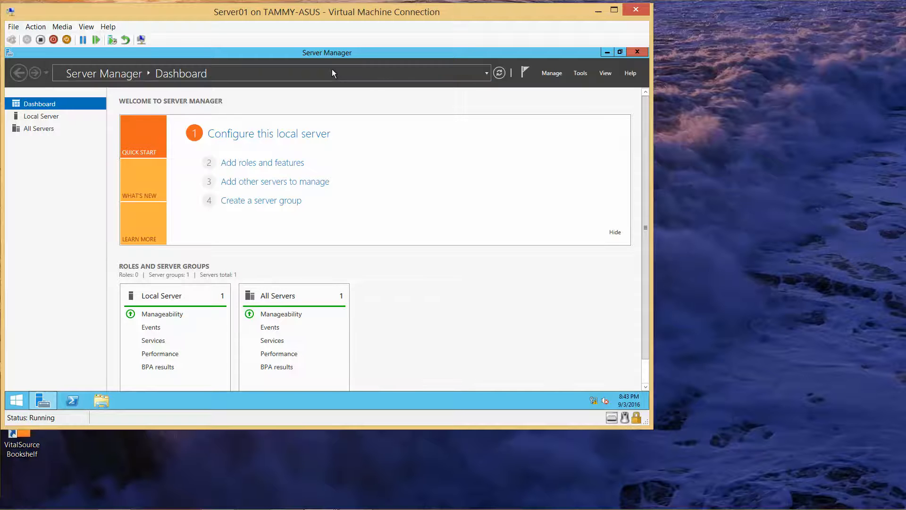
Launch Manage > Add Roles and Features and pass the Before You Begin page
left_click(558, 75)
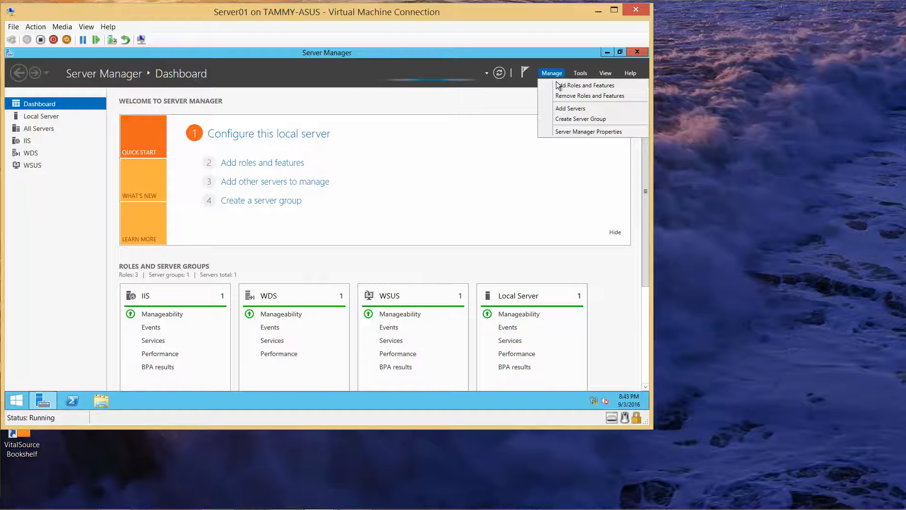
left_click(558, 86)
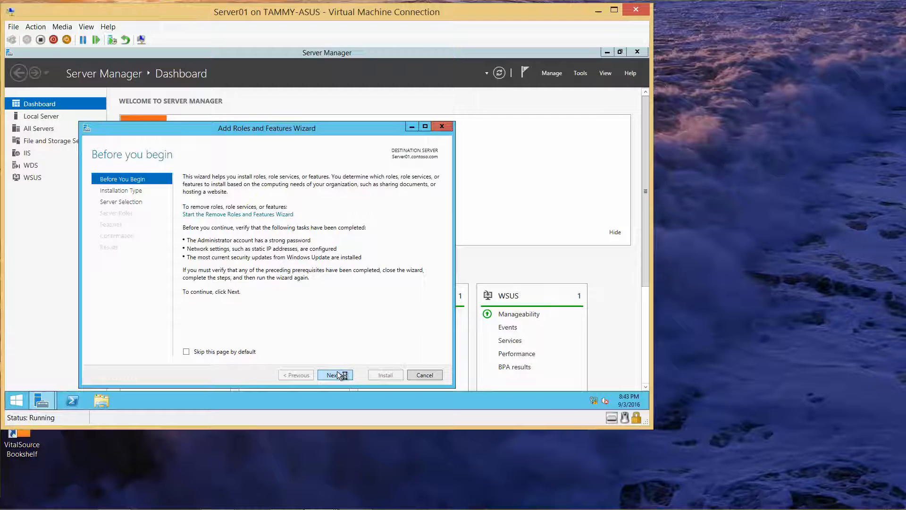
left_click(337, 374)
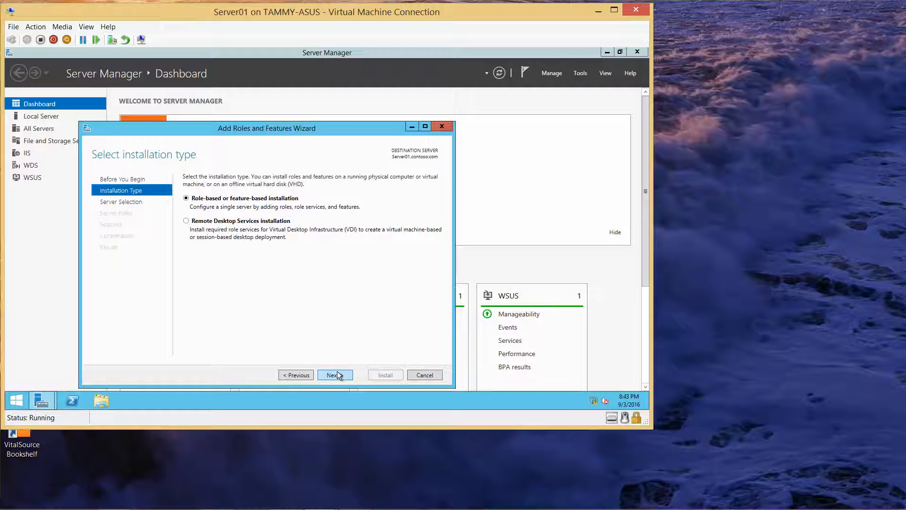
Keep role-based installation on Server01 and expand File and Storage Services > File and iSCSI Services
left_click(337, 374)
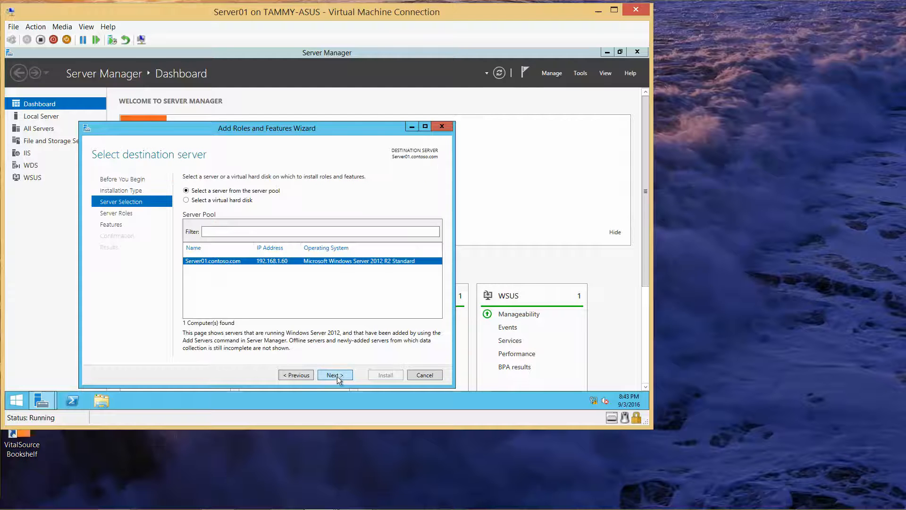
left_click(337, 373)
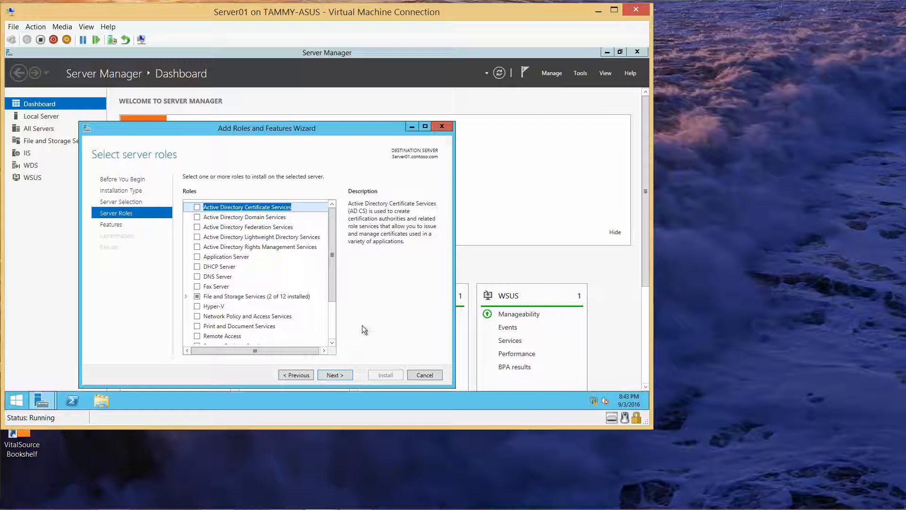
left_click_drag(334, 253, 332, 259)
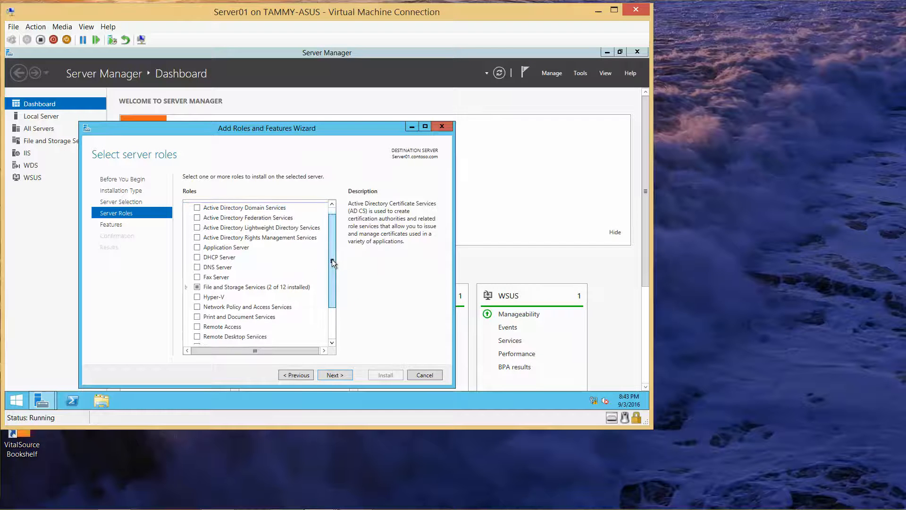
left_click(187, 286)
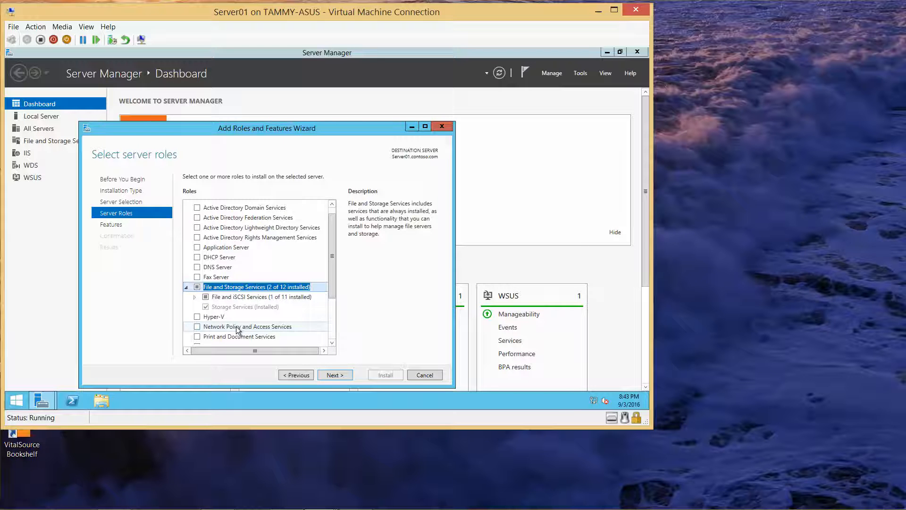
left_click(195, 296)
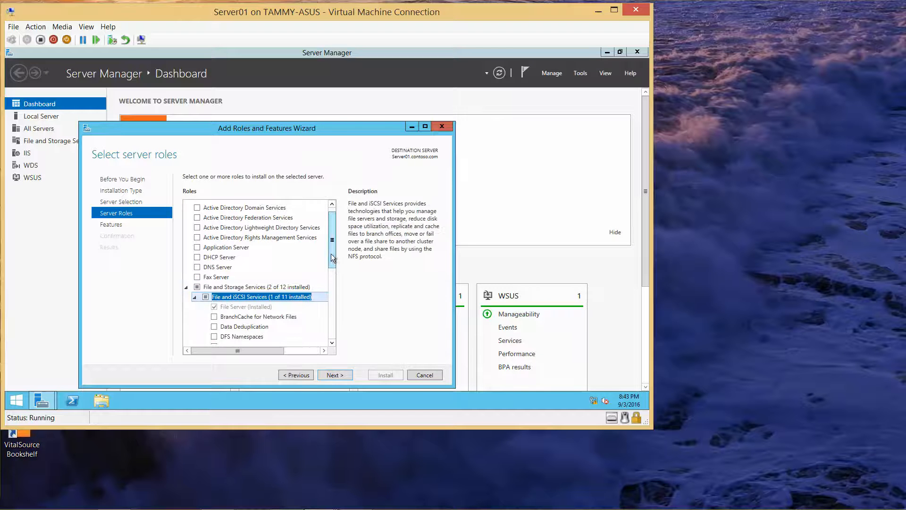
Tick DFS Namespaces with its management tools and DFS Replication, then continue to Features
left_click_drag(334, 246, 332, 277)
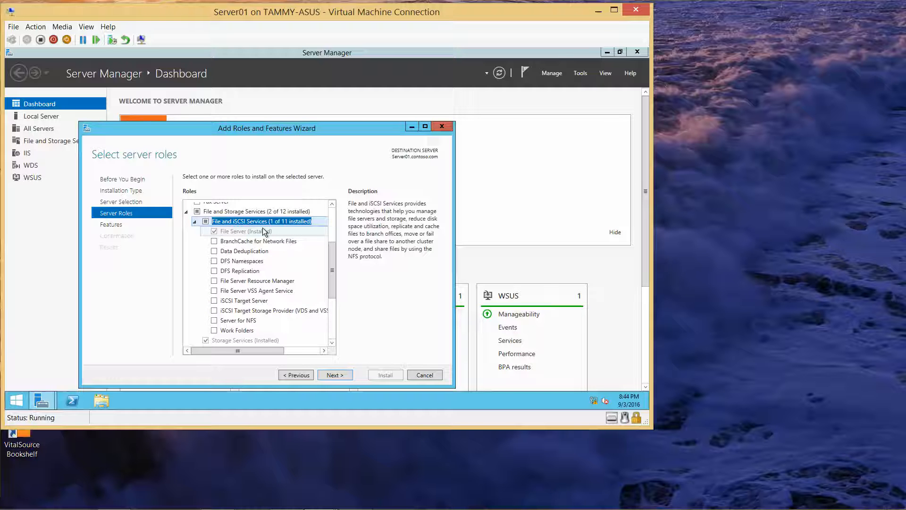
left_click(214, 261)
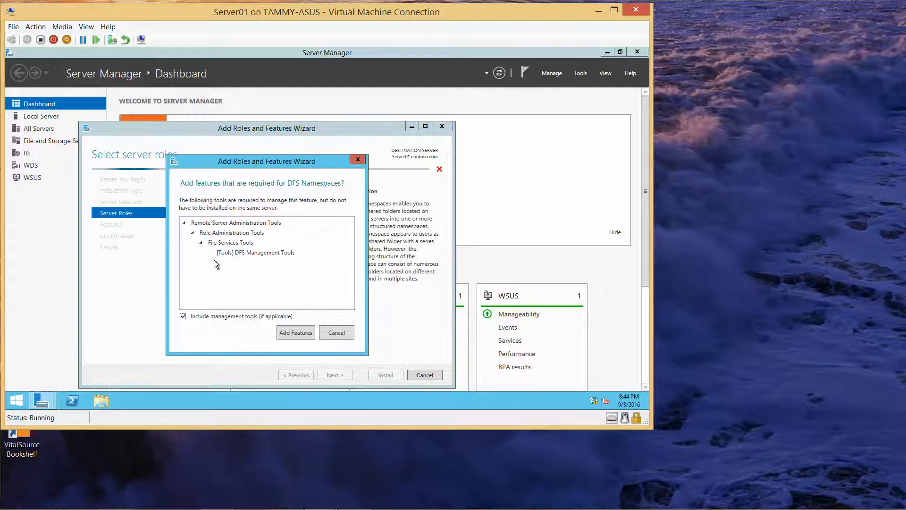
left_click(291, 333)
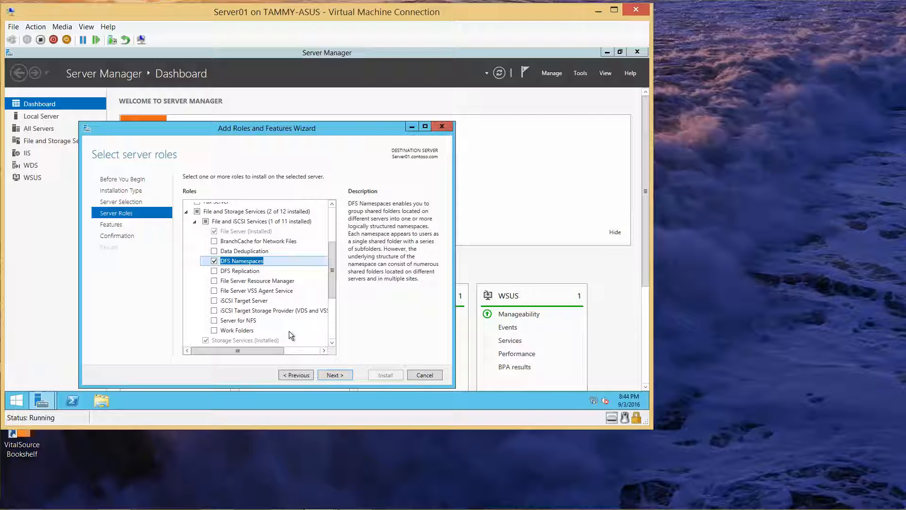
left_click(214, 270)
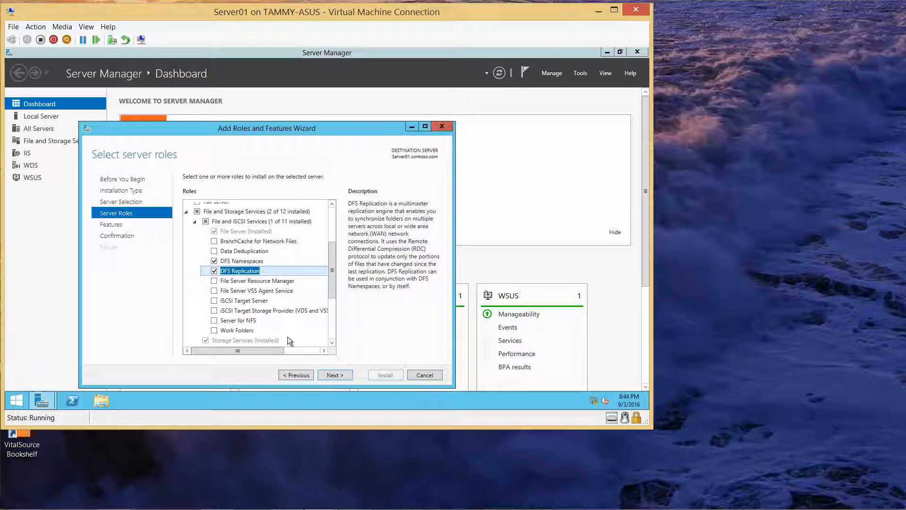
left_click(329, 372)
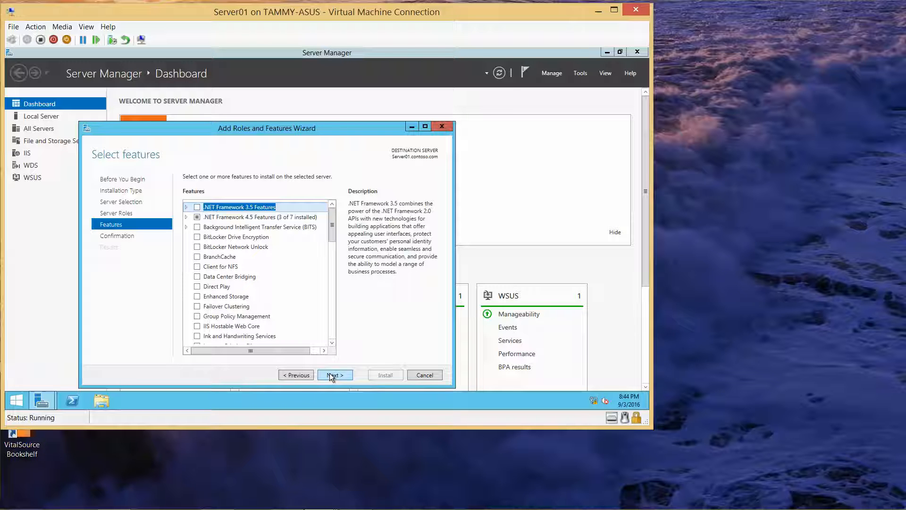
mouse_move(279, 504)
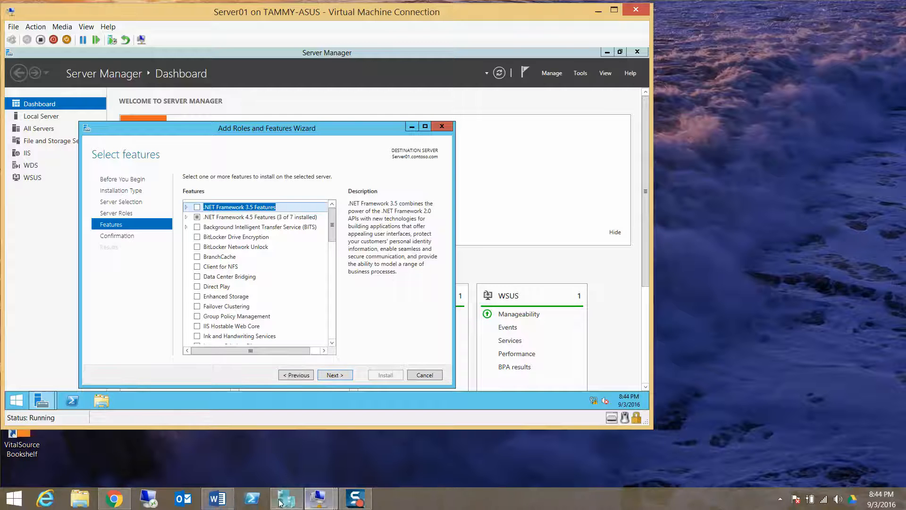
left_click(217, 498)
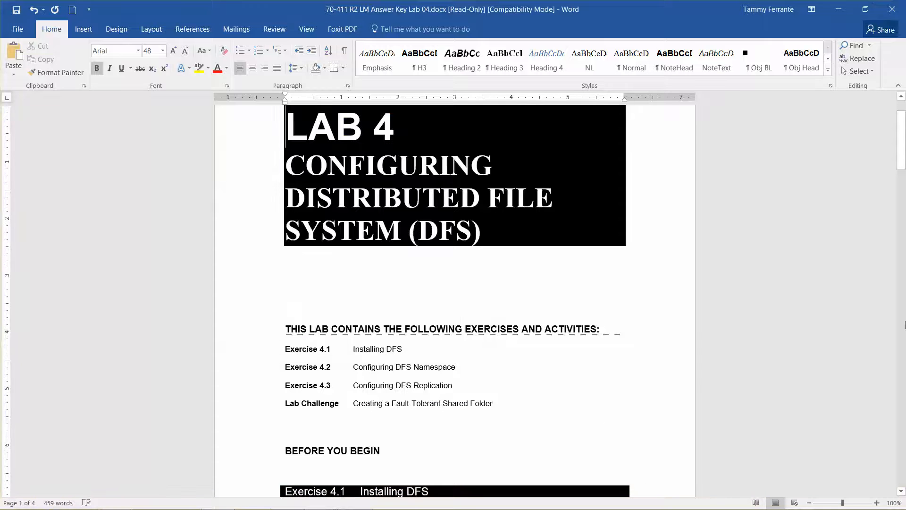
left_click_drag(902, 144, 902, 172)
left_click_drag(902, 171, 902, 187)
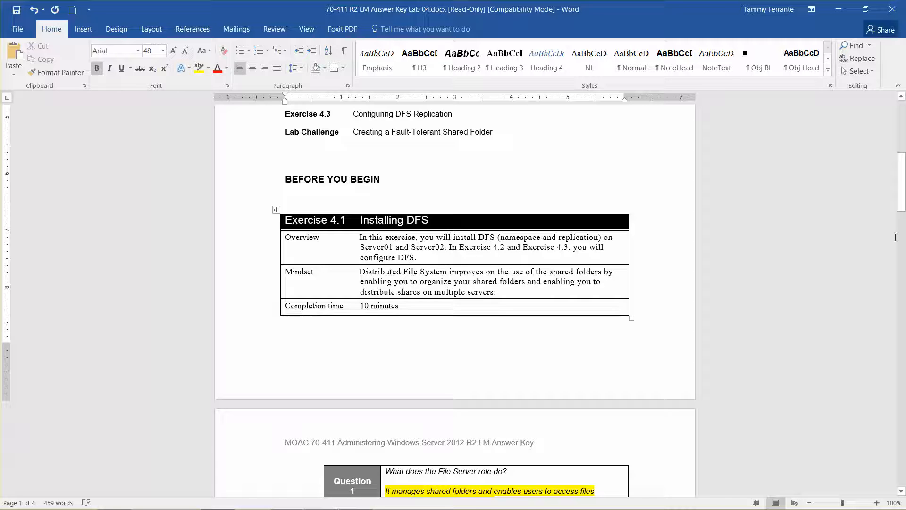
left_click_drag(901, 189, 903, 197)
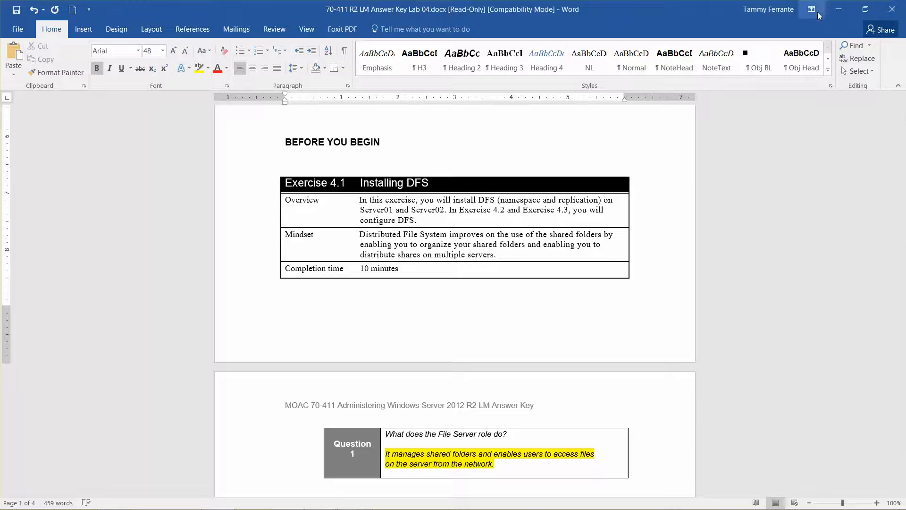
left_click(842, 14)
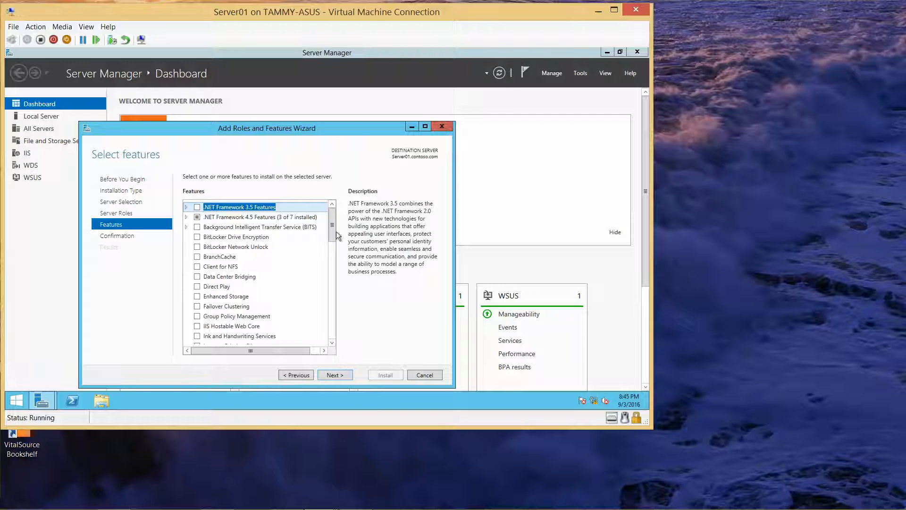
Confirm the DFS Namespaces, DFS Replication and DFS Management Tools selections and install them
left_click(341, 376)
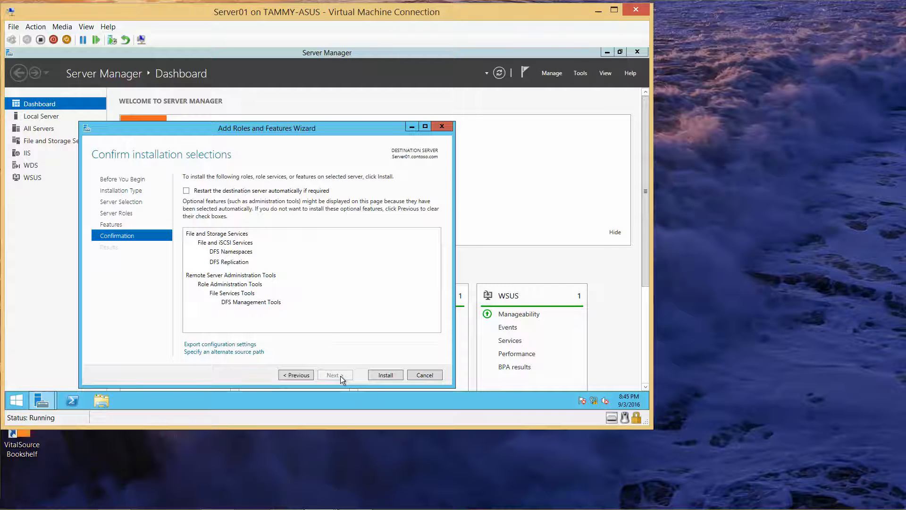
left_click(389, 374)
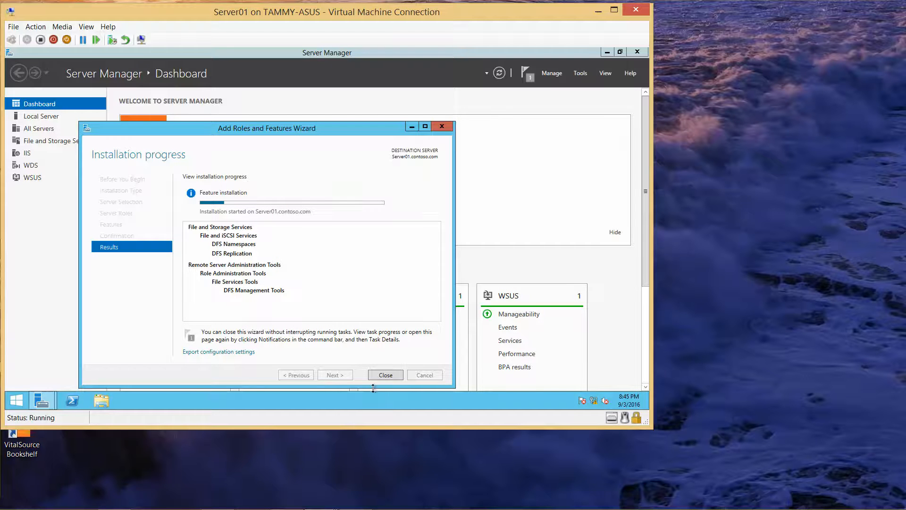
Close the wizard once Installation succeeded appears, returning to Server01's dashboard
mouse_move(363, 505)
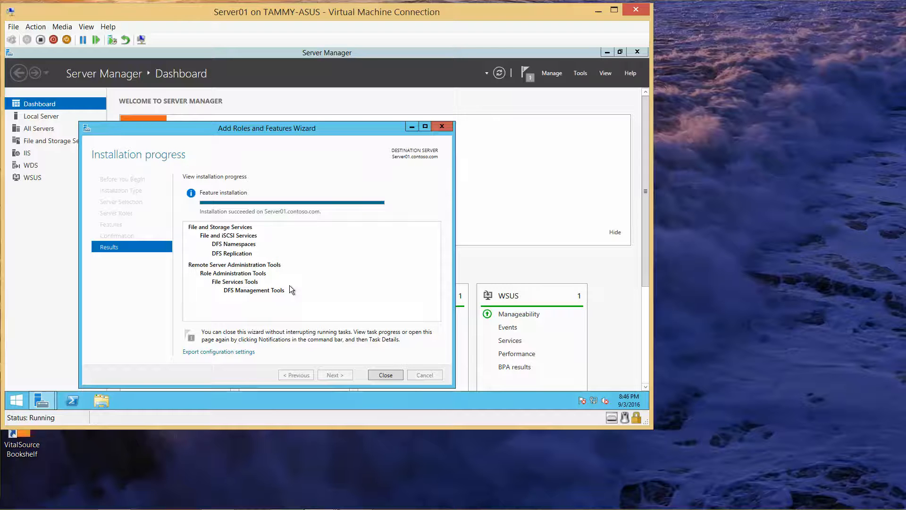
left_click(385, 376)
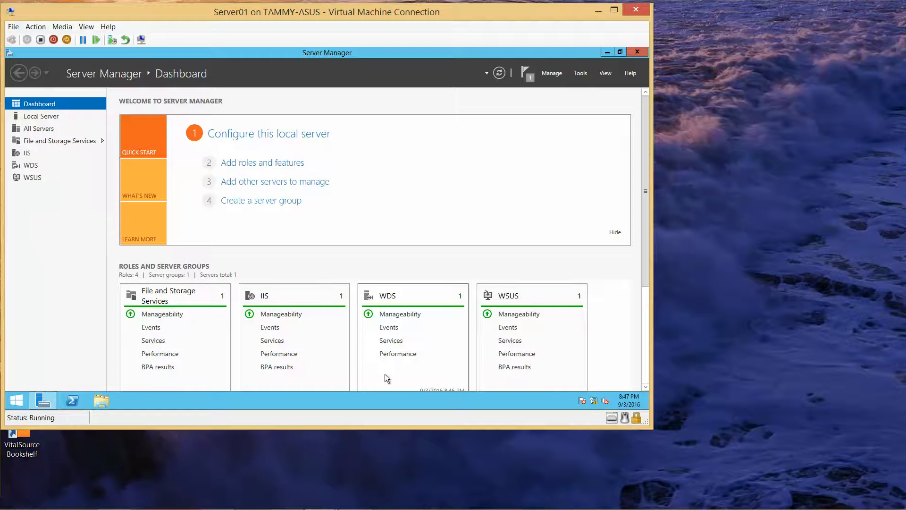
Bring the Server02 VM and its Server Manager to the front, minimizing Server01's window
mouse_move(240, 504)
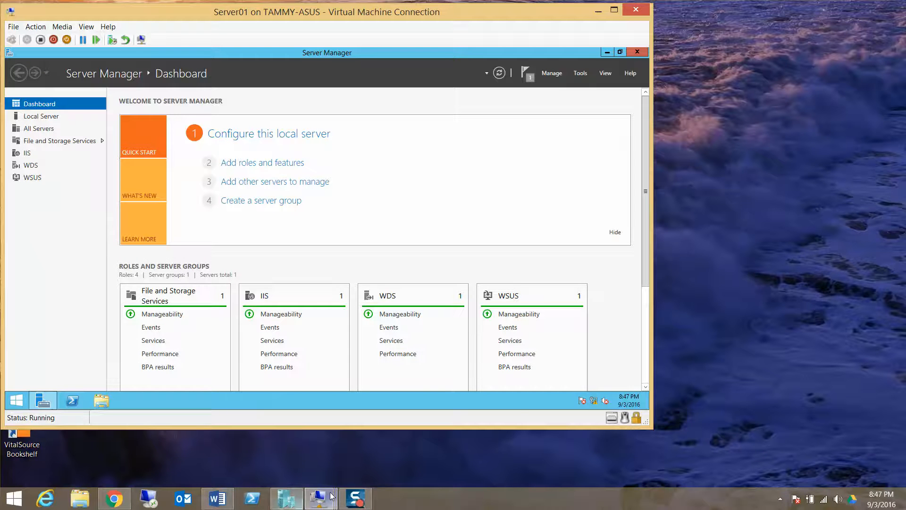
mouse_move(325, 499)
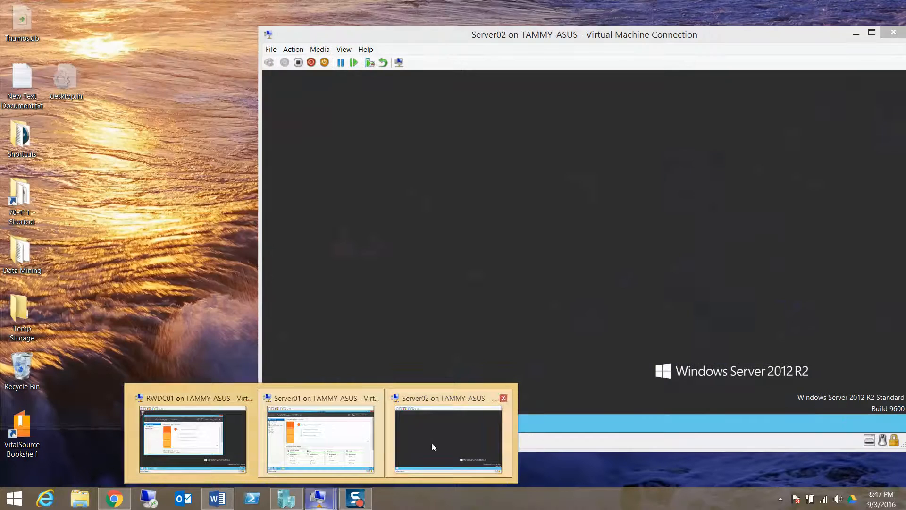
left_click(431, 443)
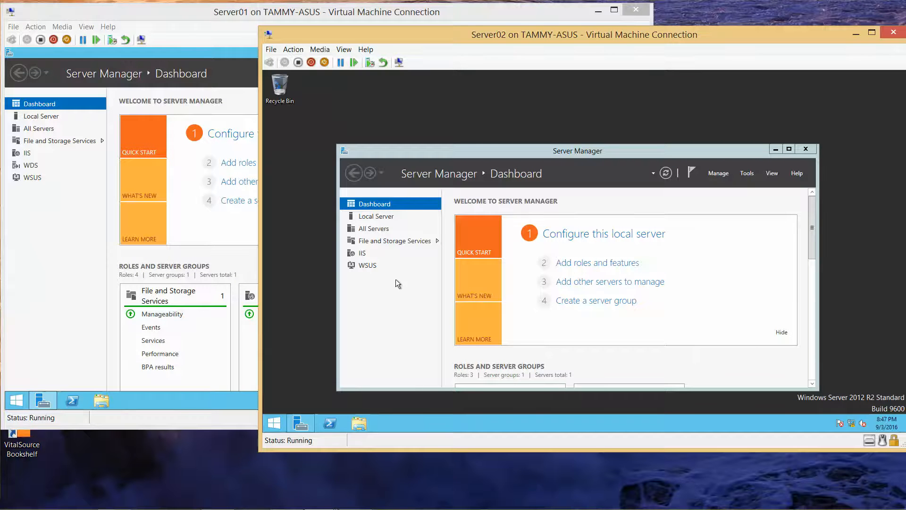
left_click(720, 171)
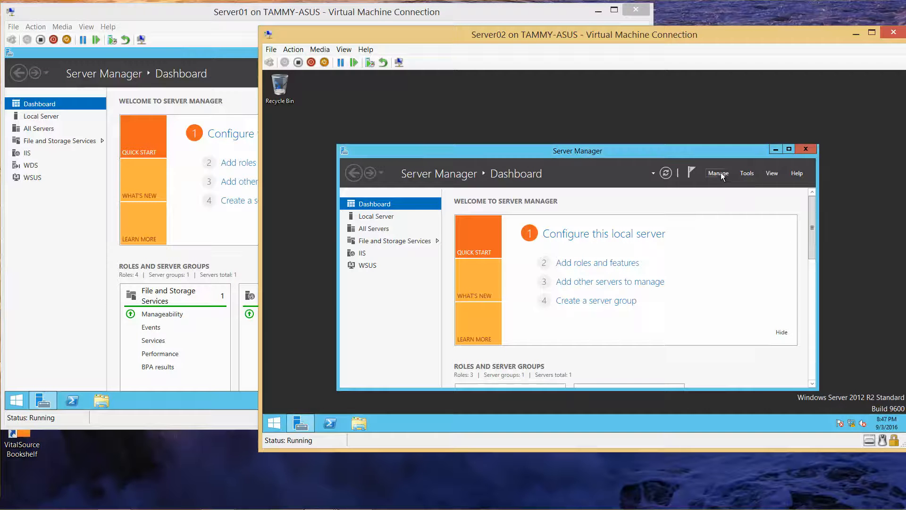
left_click(595, 11)
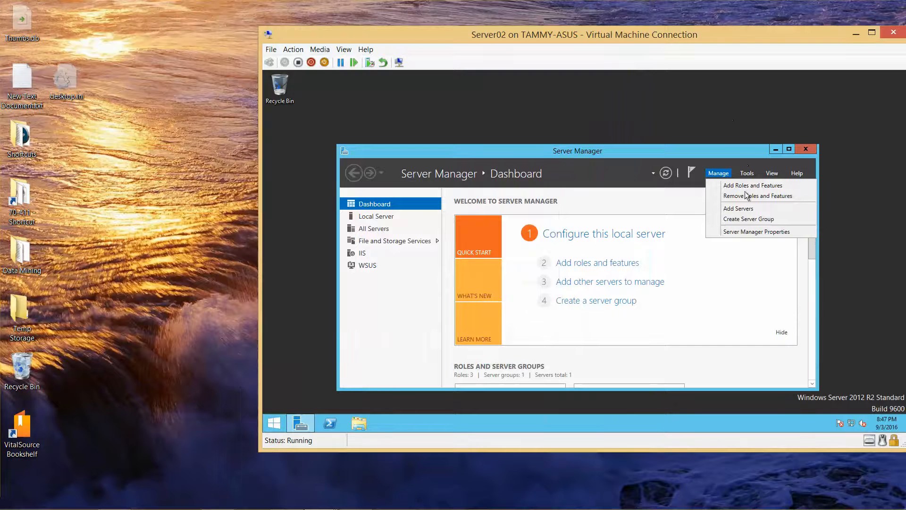
Start Add Roles and Features on Server02, keeping role-based installation with Server02 as destination
left_click(750, 185)
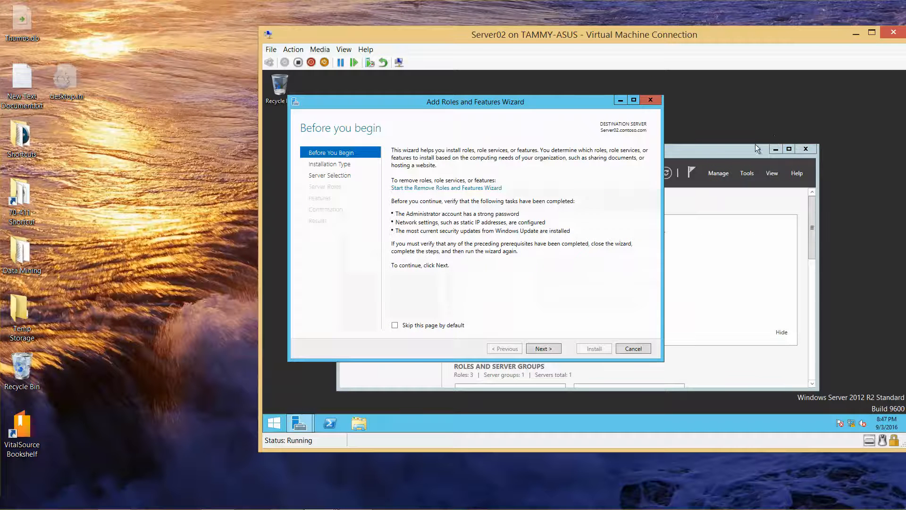
left_click(543, 347)
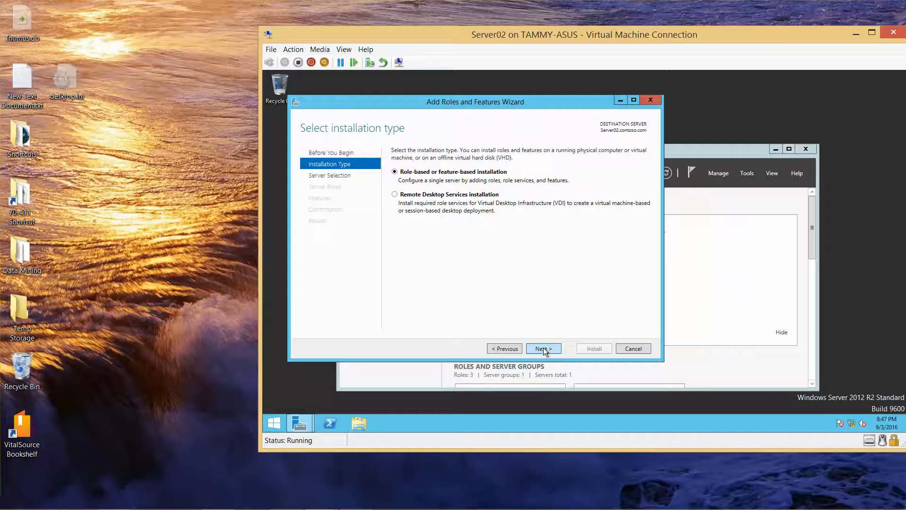
left_click(543, 348)
left_click(542, 348)
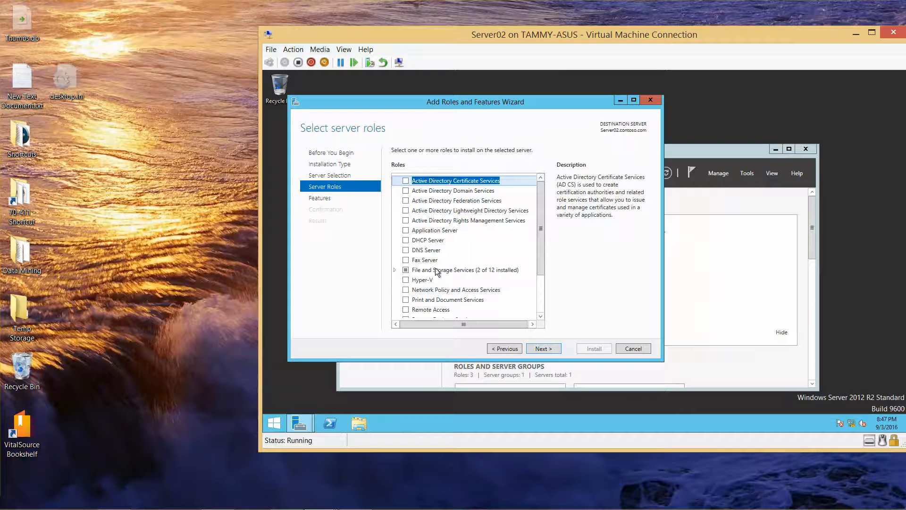
Under File and iSCSI Services, tick DFS Namespaces with its management tools and DFS Replication
left_click(394, 269)
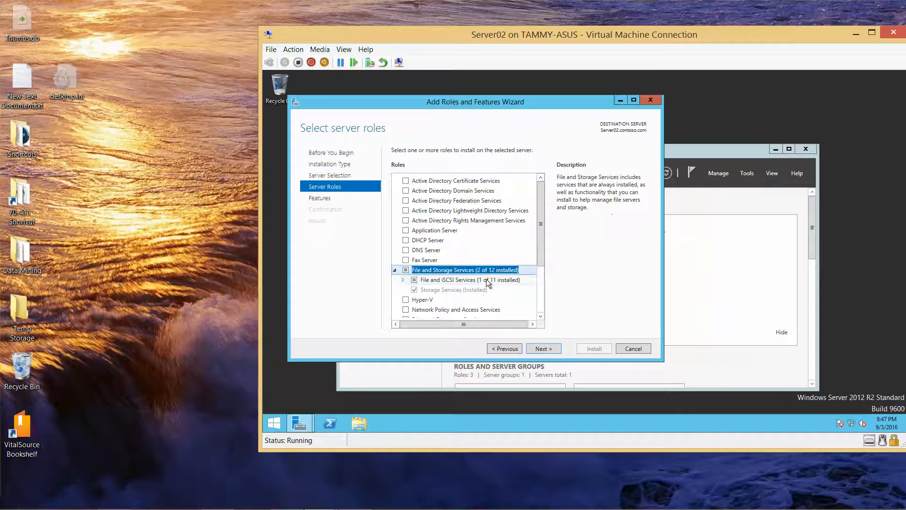
left_click(403, 280)
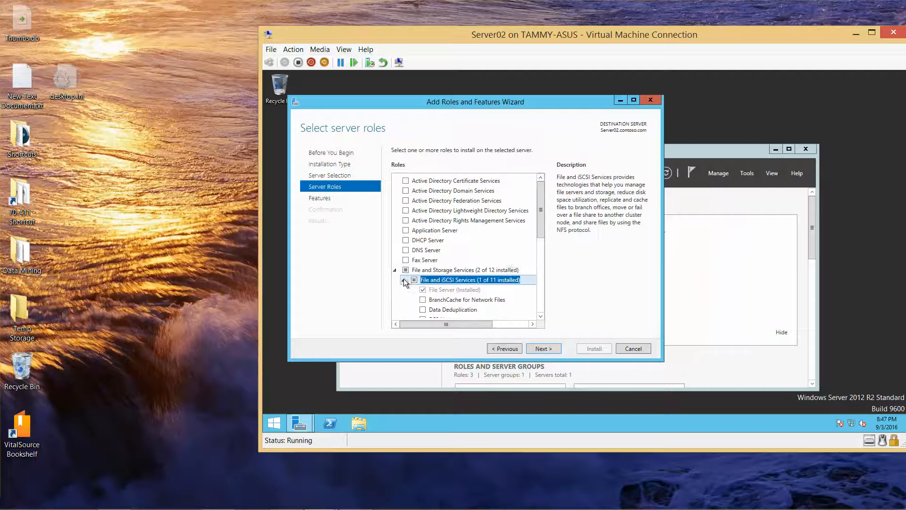
left_click_drag(543, 223, 545, 251)
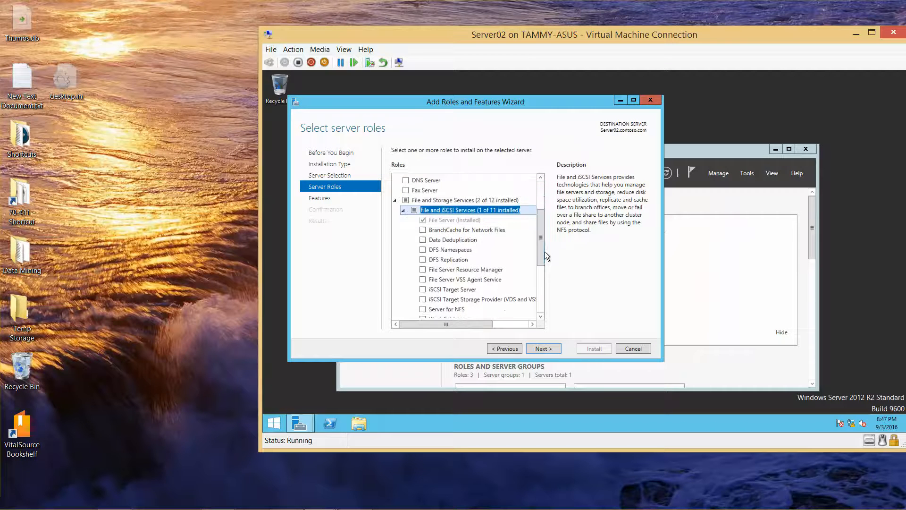
left_click(416, 250)
left_click(422, 249)
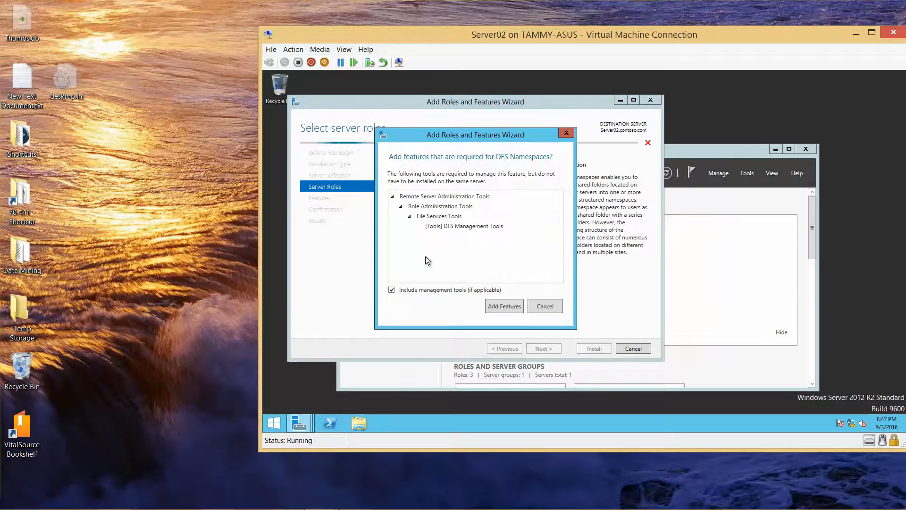
left_click(511, 310)
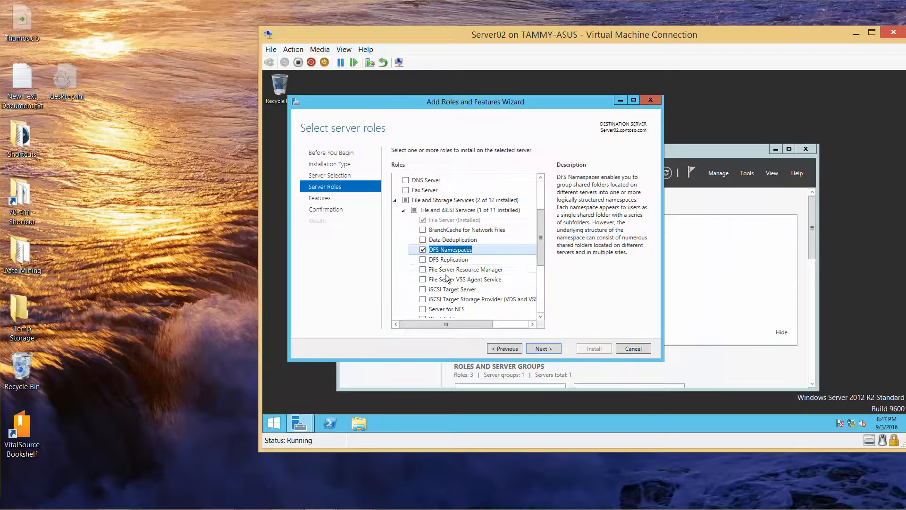
left_click(421, 260)
left_click(423, 260)
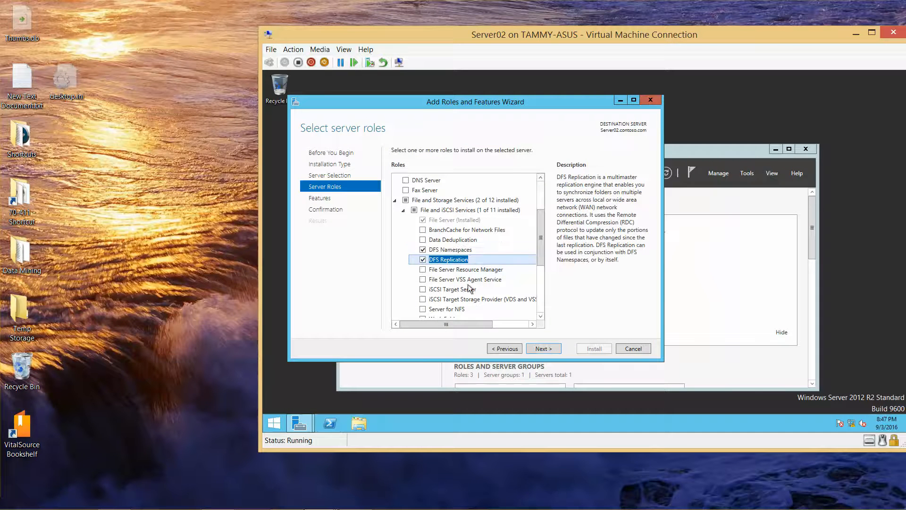
left_click(542, 349)
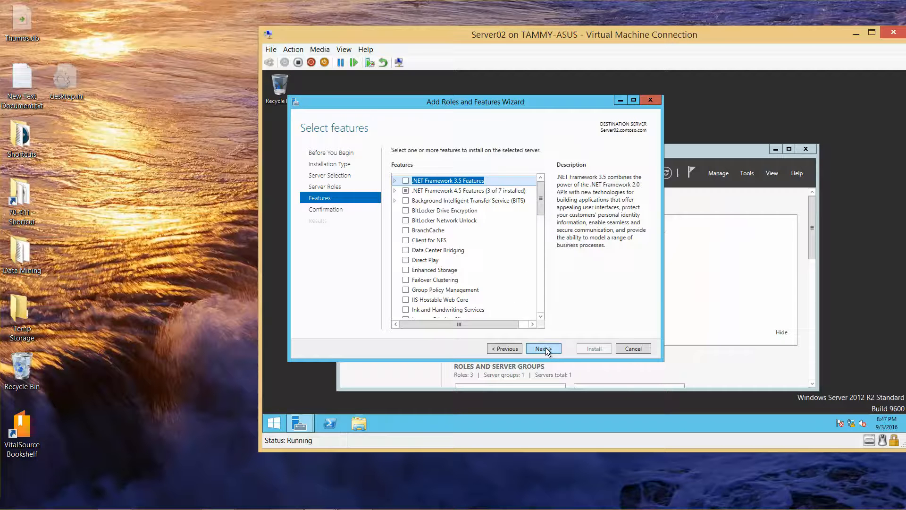
Install the DFS Namespaces and DFS Replication role services on Server02, closing the wizard after success
left_click(543, 349)
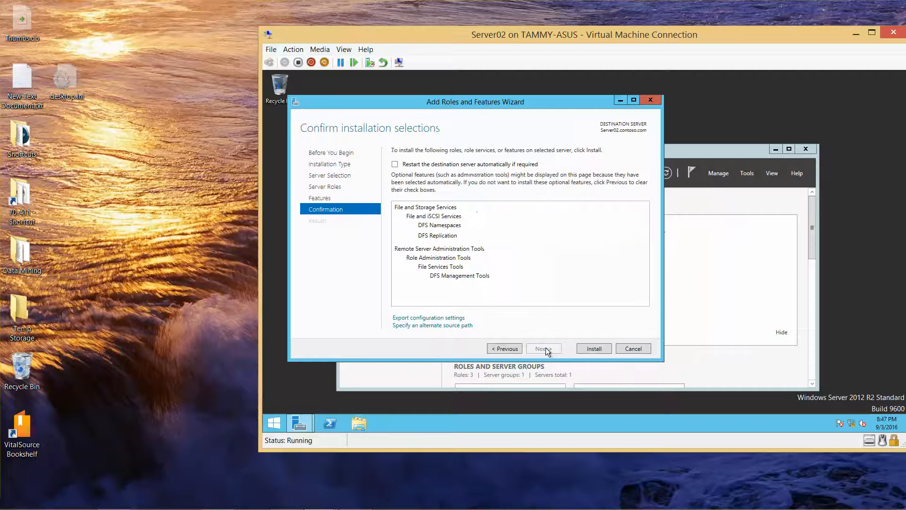
left_click(588, 348)
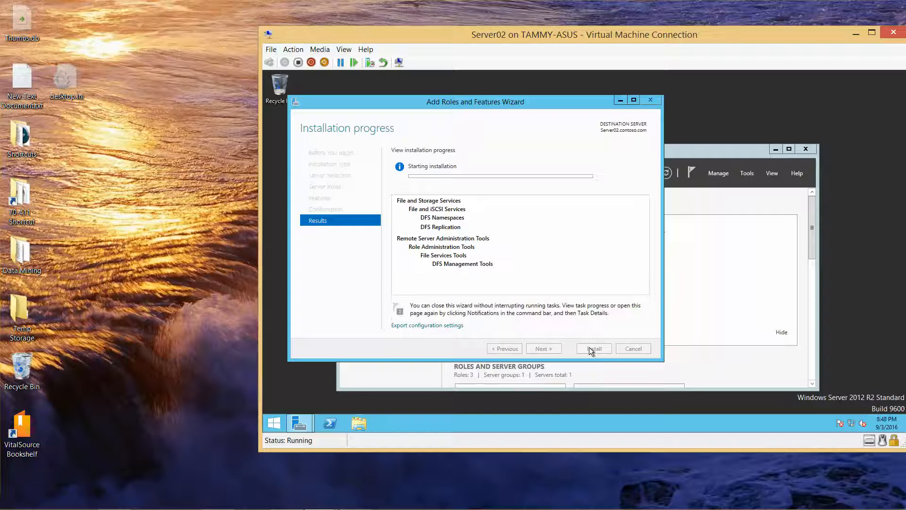
mouse_move(535, 507)
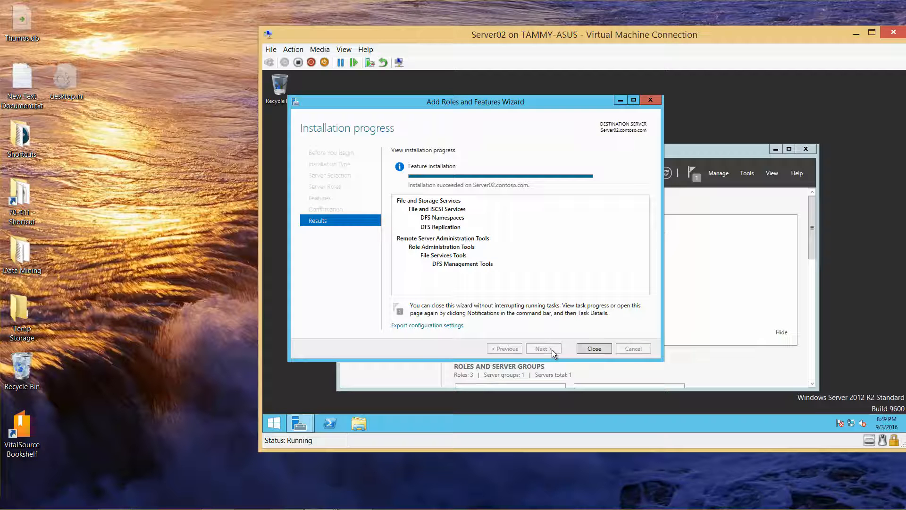
left_click(594, 348)
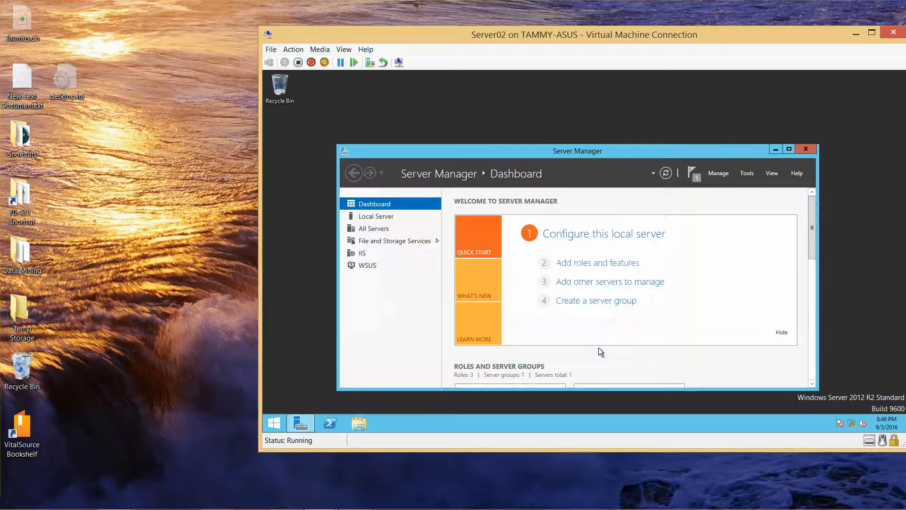